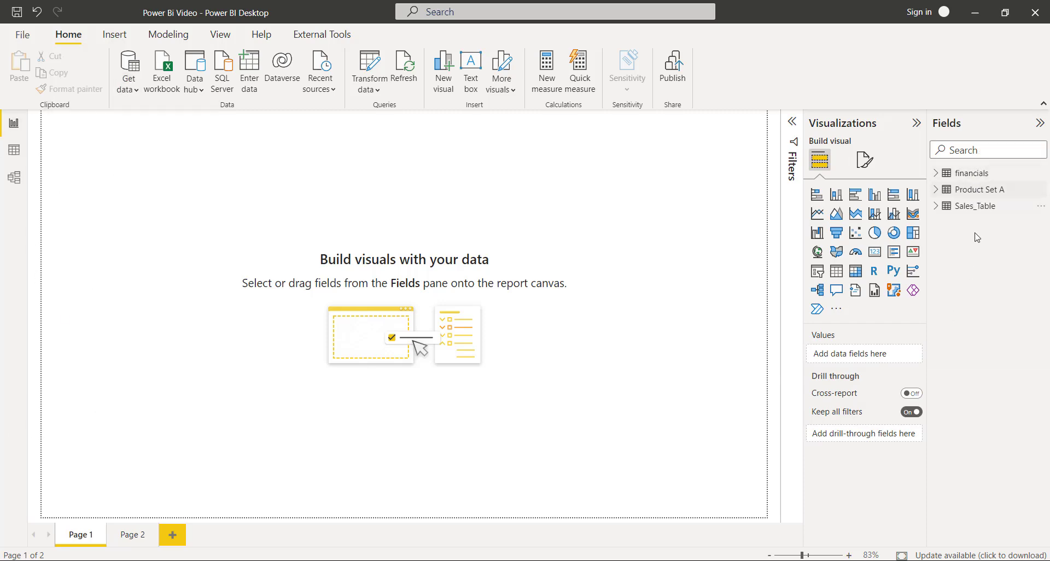
Inspect the table relationships and the financials table rows, then return to the report canvas.
click(14, 177)
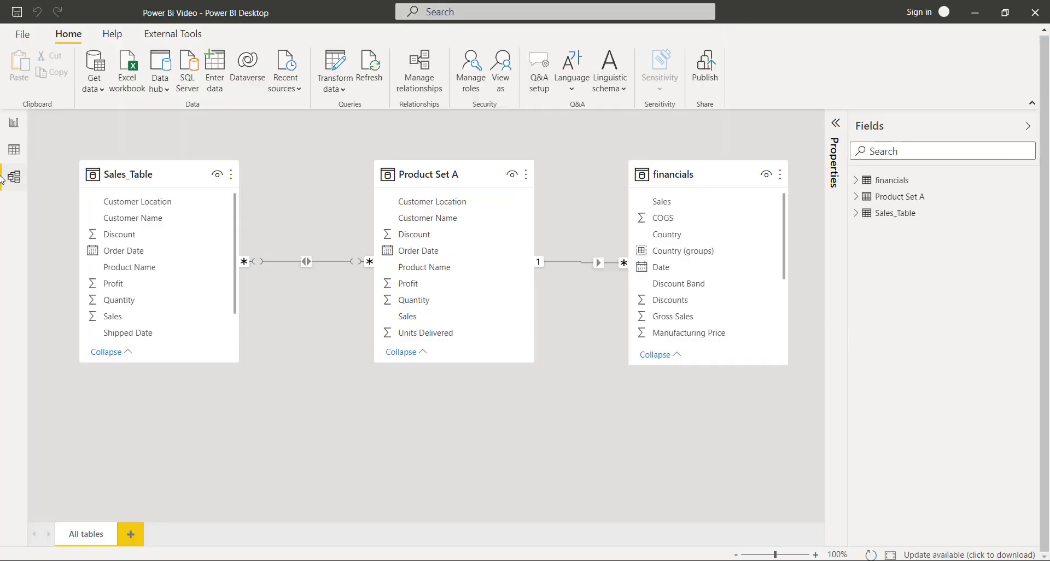
click(14, 150)
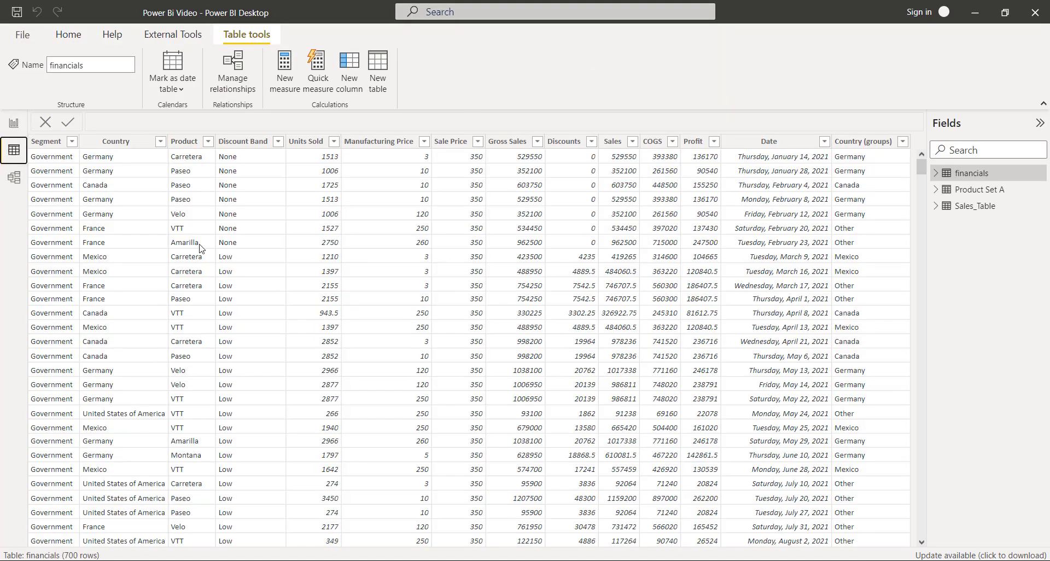
click(3, 134)
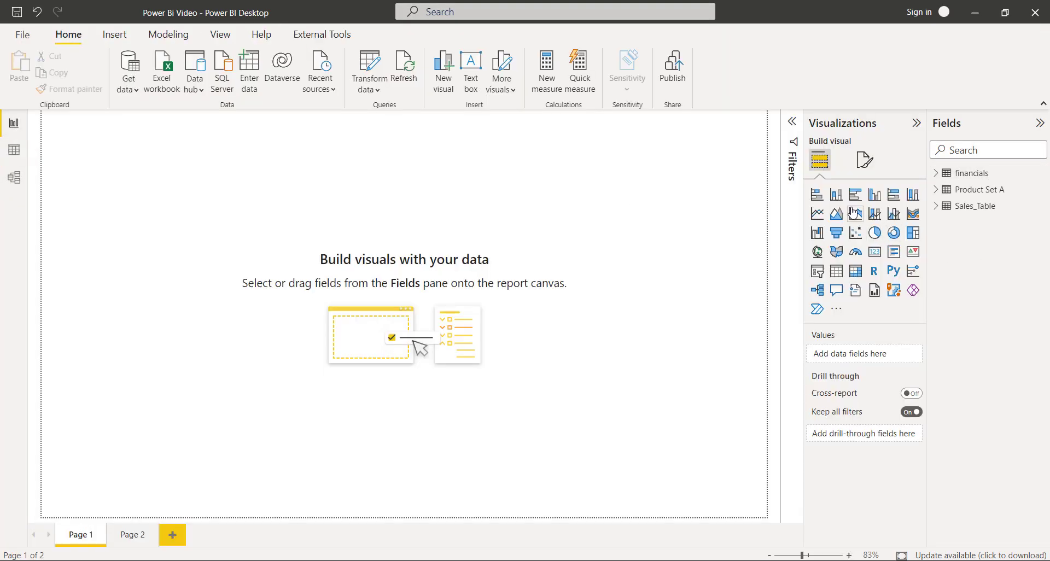
Add a stacked bar chart showing financials Sales by Country on Page 1.
click(817, 195)
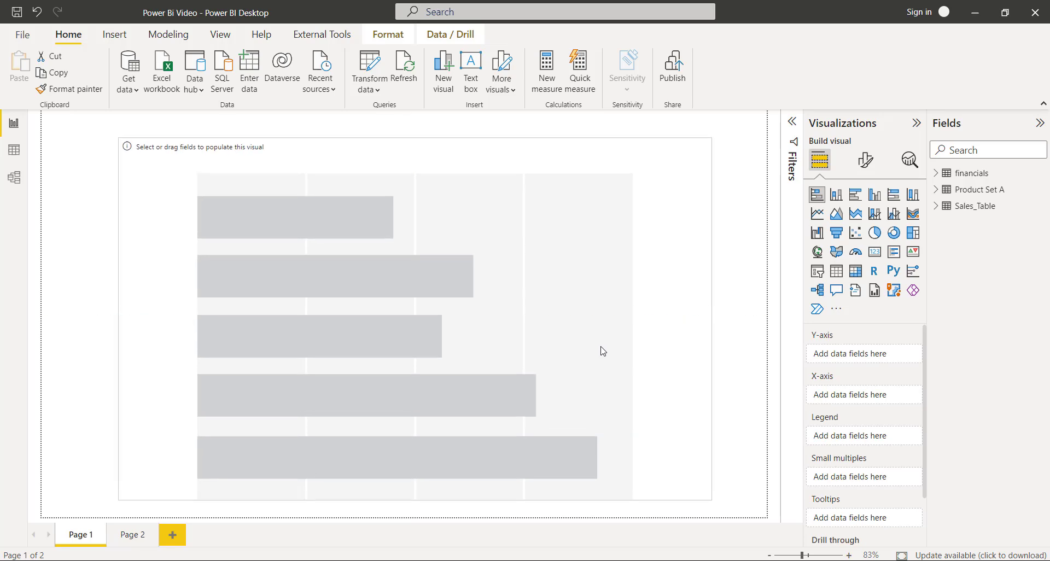
click(936, 174)
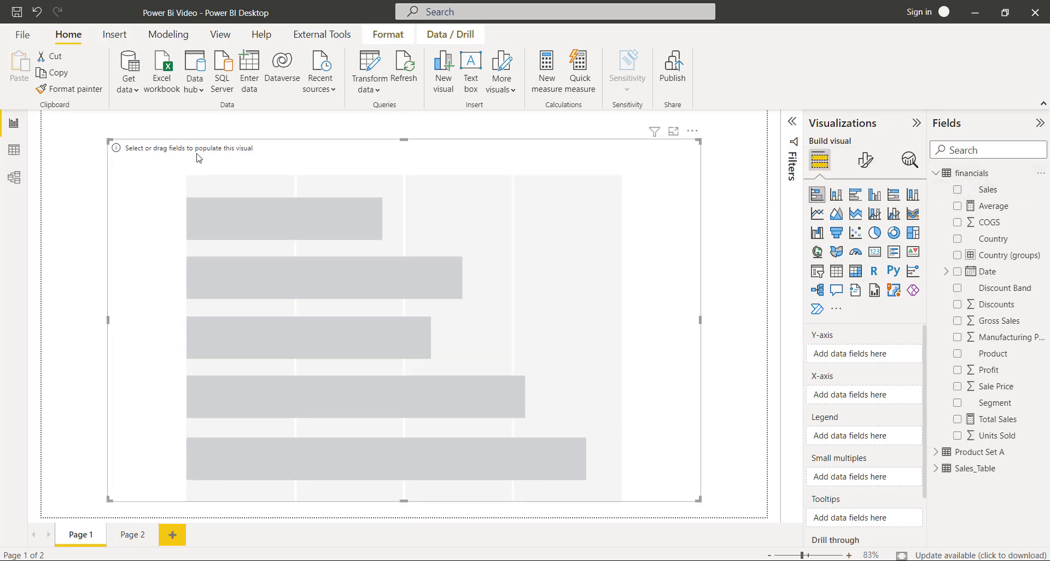
click(957, 189)
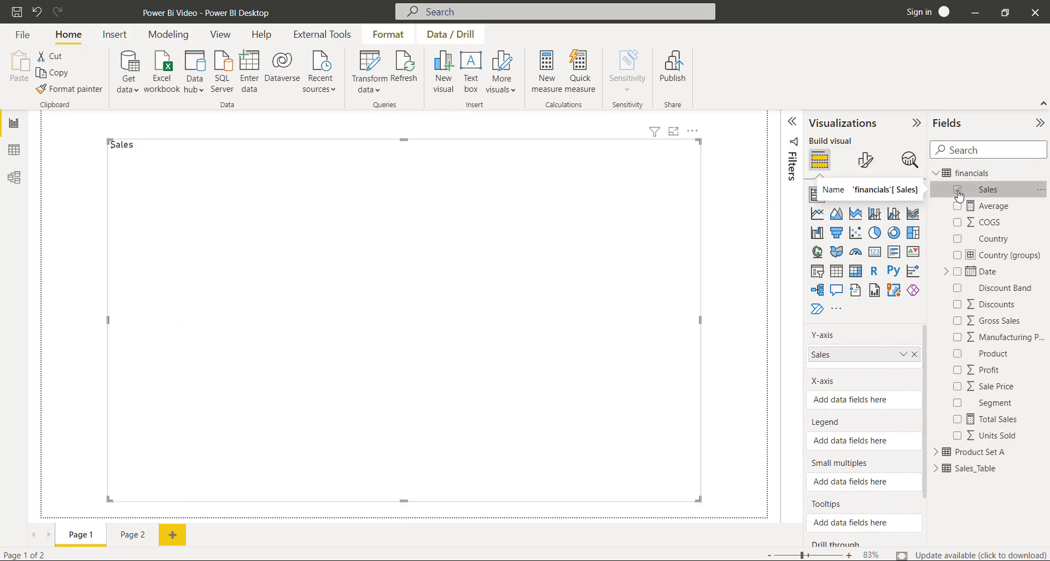
drag(986, 239, 840, 338)
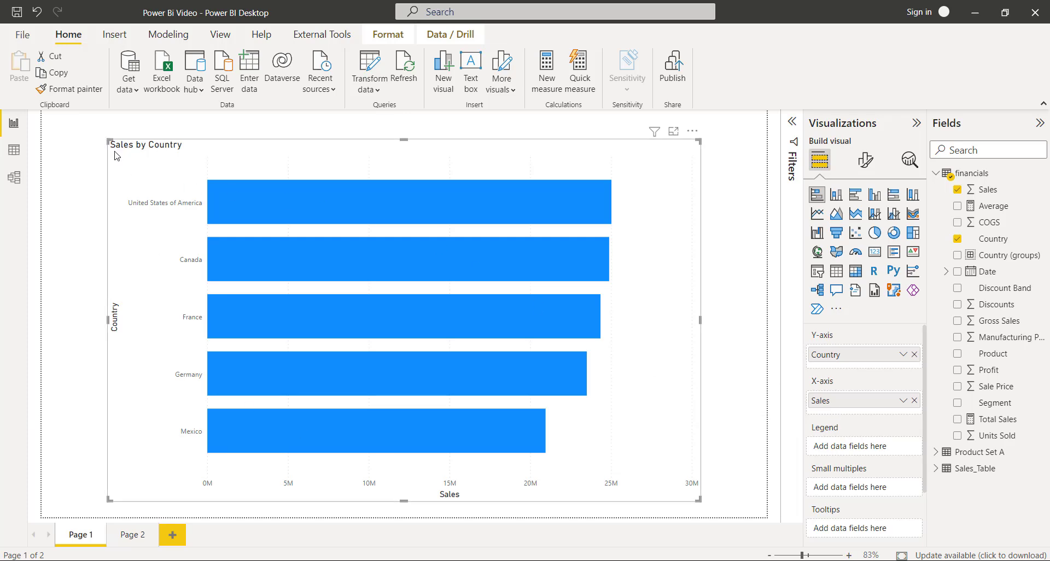
mouse_move(262, 212)
key(Escape)
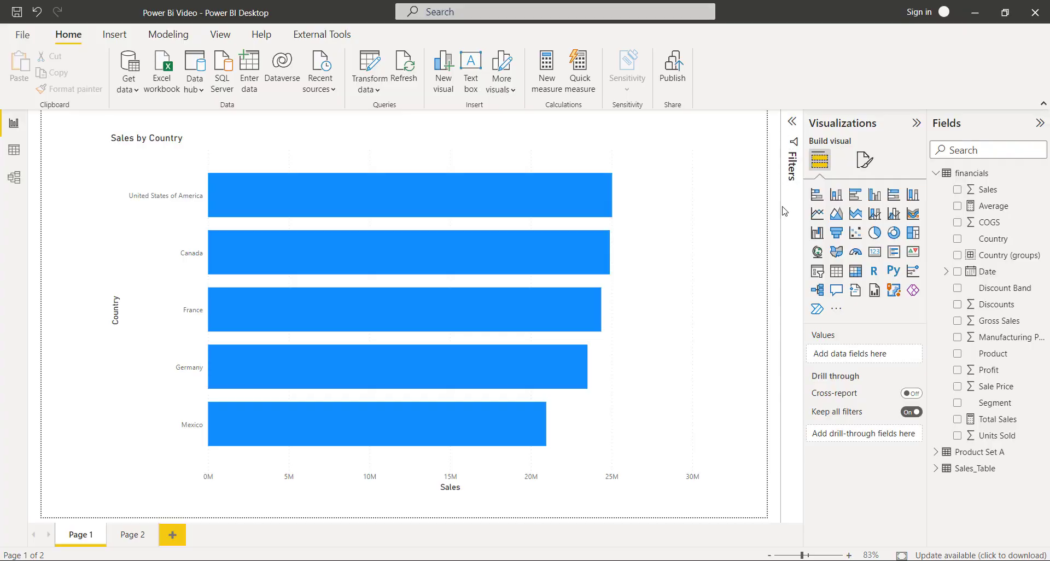
Select the Sales by Country chart and expand its Country filter card.
click(791, 125)
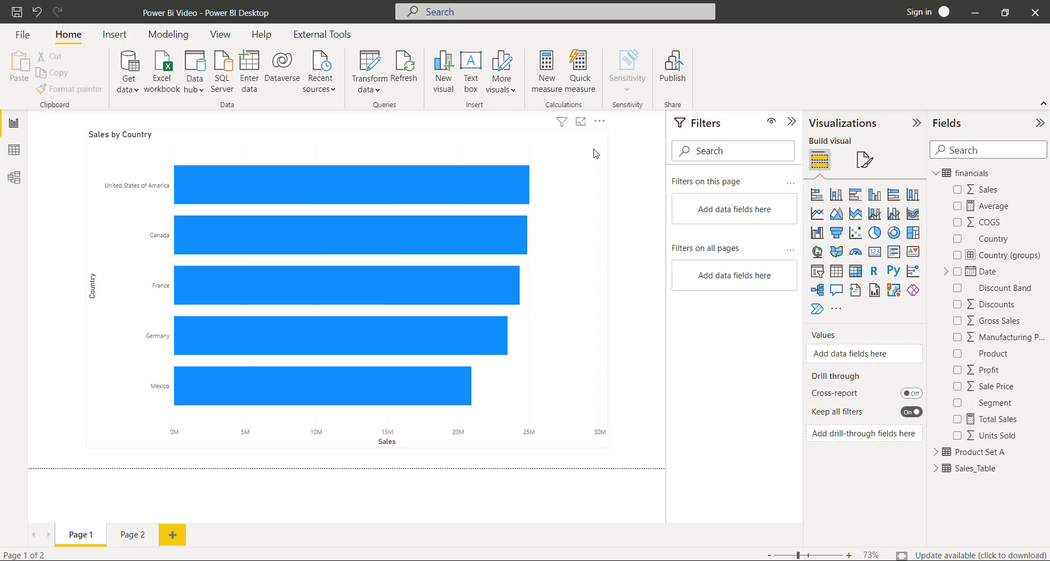
click(591, 186)
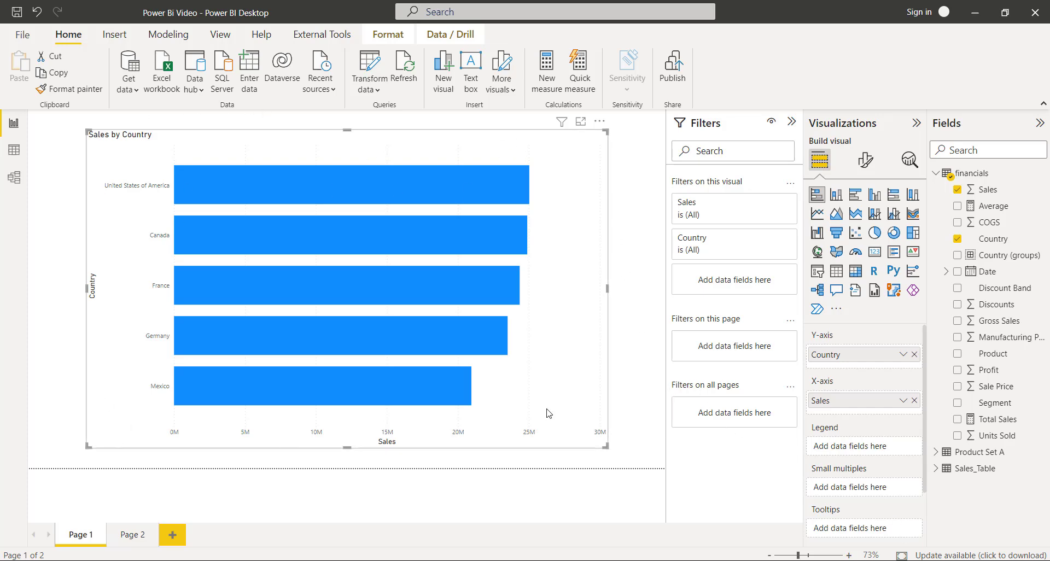
click(721, 249)
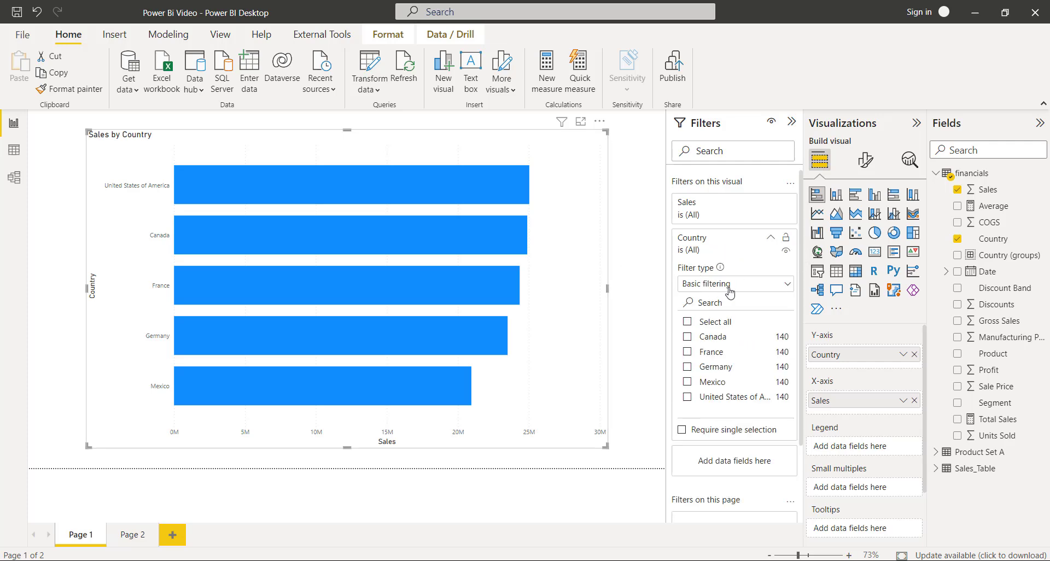
Filter the chart to Canada, France and Germany, then clear the Country filter.
click(687, 337)
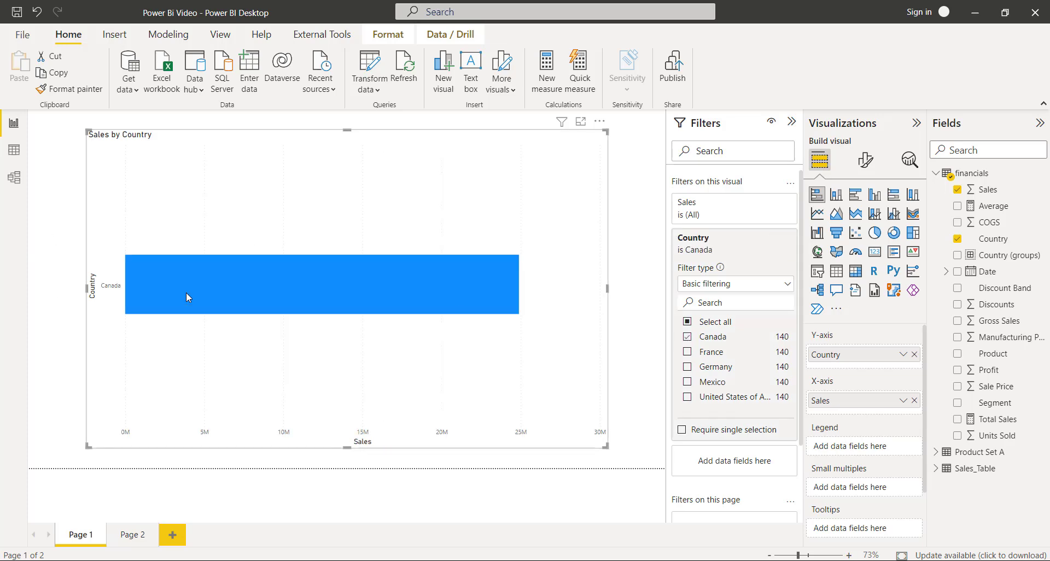
mouse_move(187, 294)
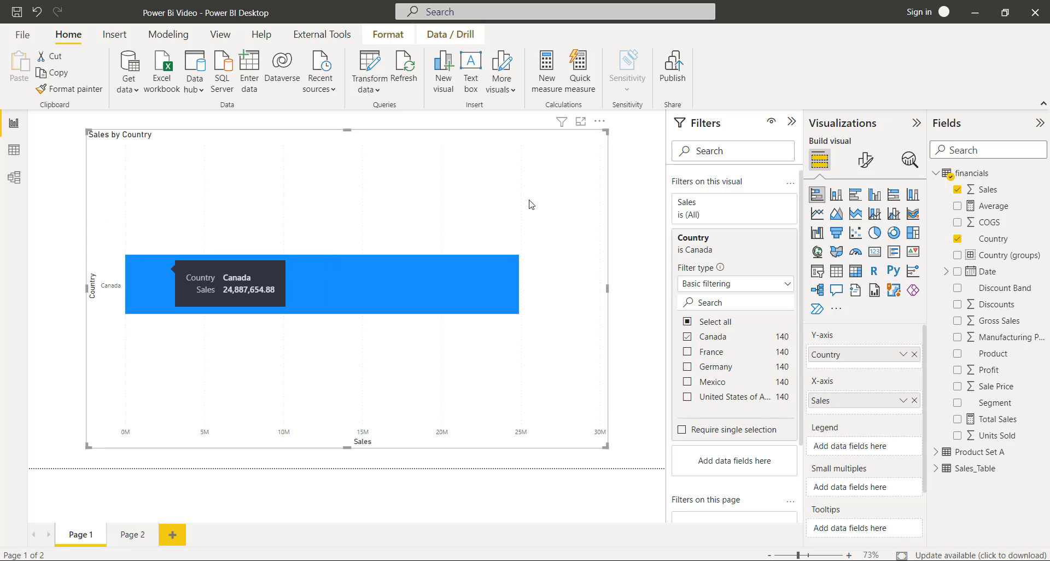
click(687, 351)
click(688, 367)
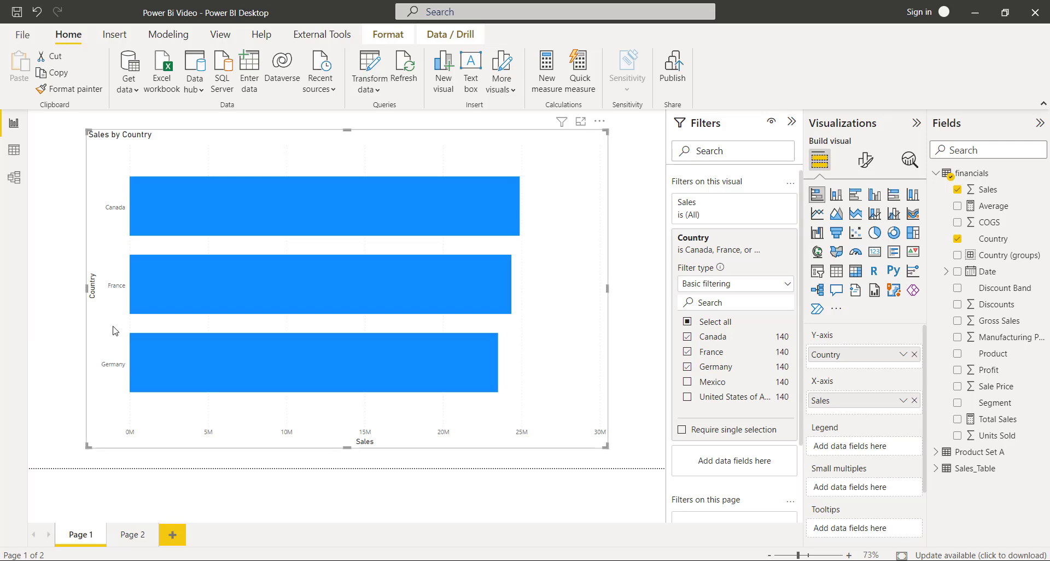
scroll(710, 350, down, 3)
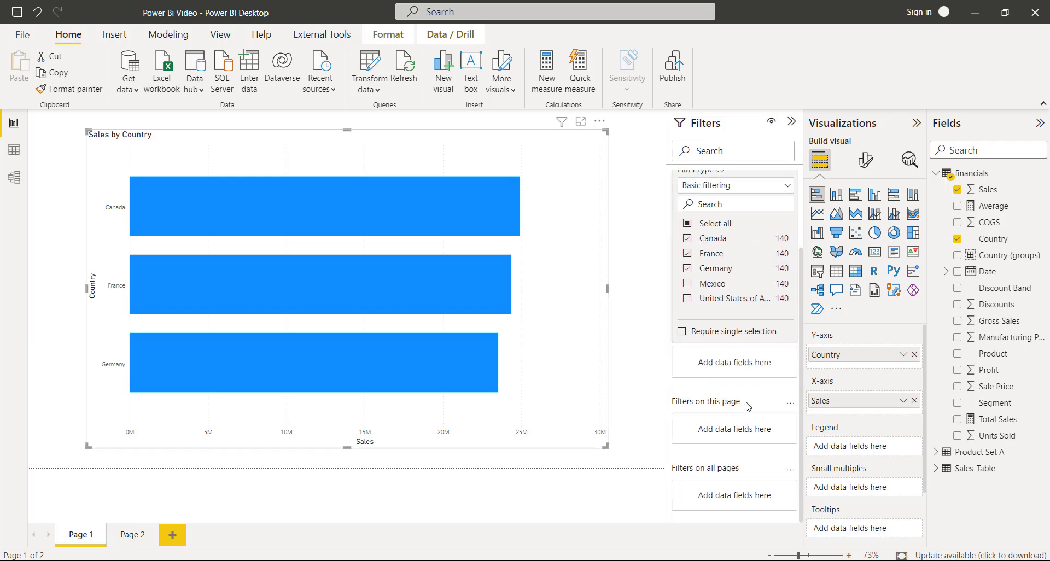
scroll(742, 331, up, 3)
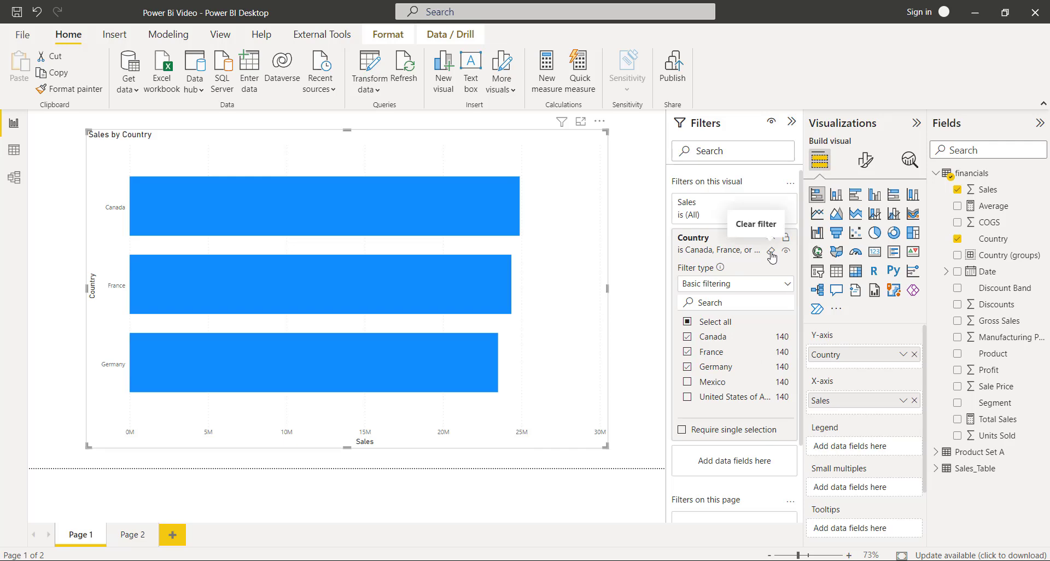
click(771, 253)
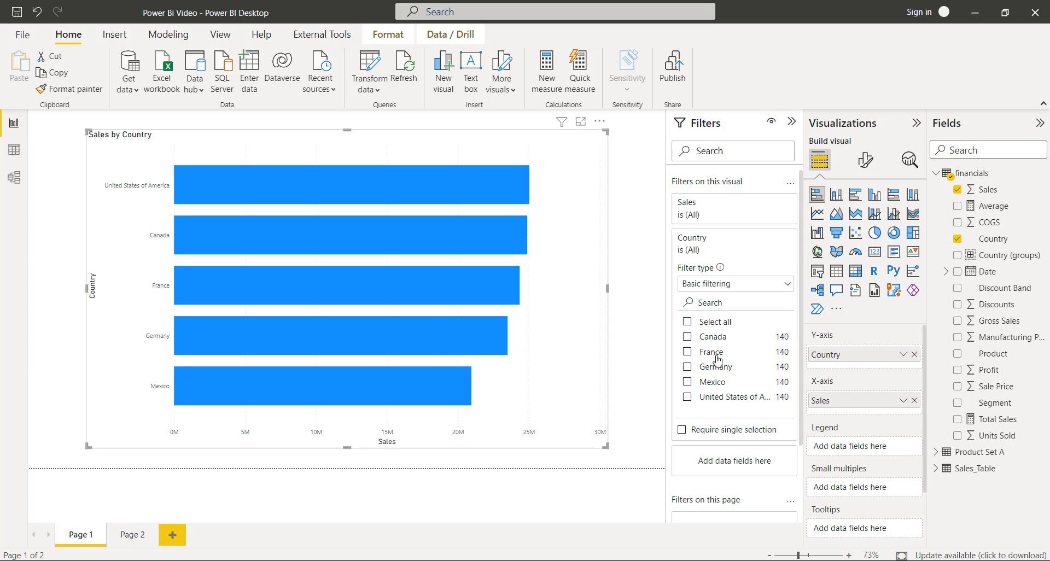
Tick Mexico, United States of America and Canada in the chart's Country filter.
click(687, 381)
click(687, 397)
click(687, 337)
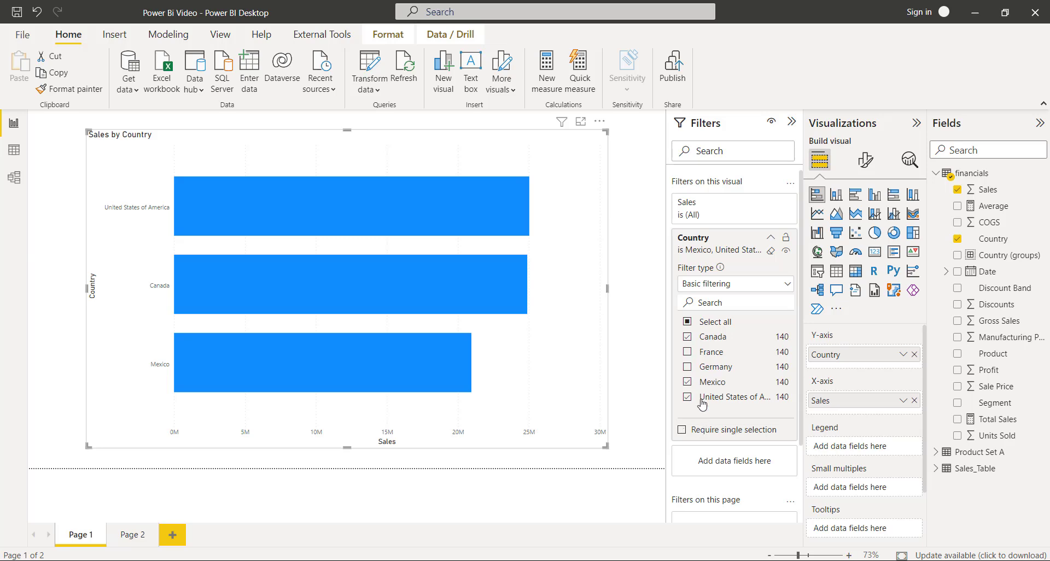
Turn on Require single selection, try Canada, Germany and Mexico, then turn it off.
click(681, 430)
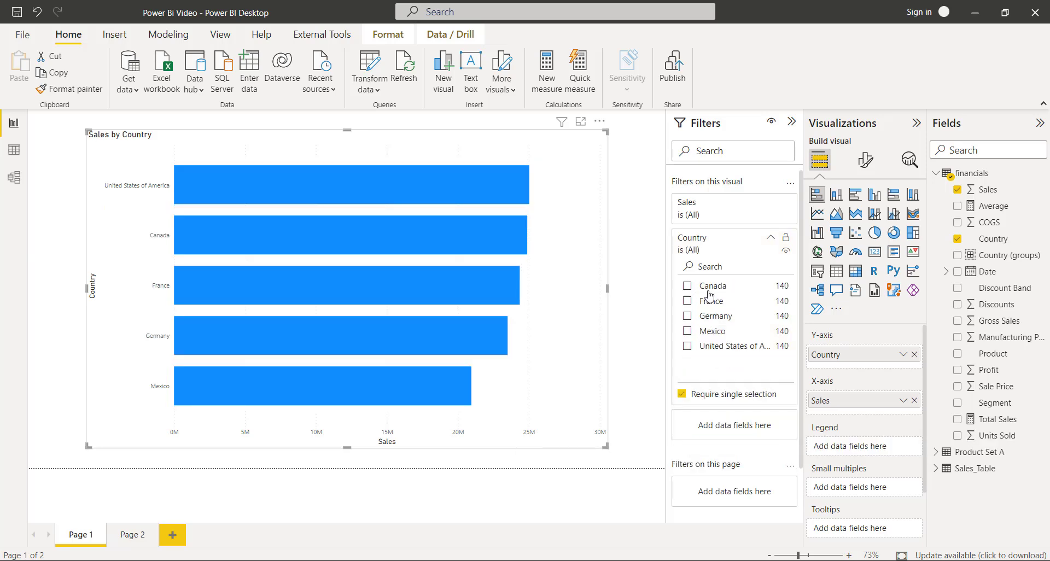
click(703, 291)
click(689, 316)
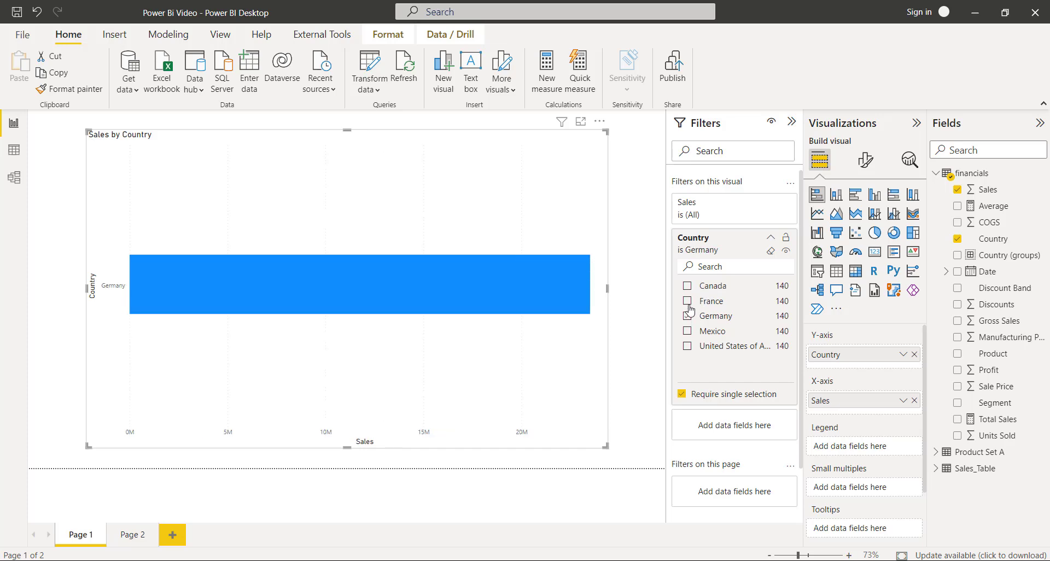
click(688, 331)
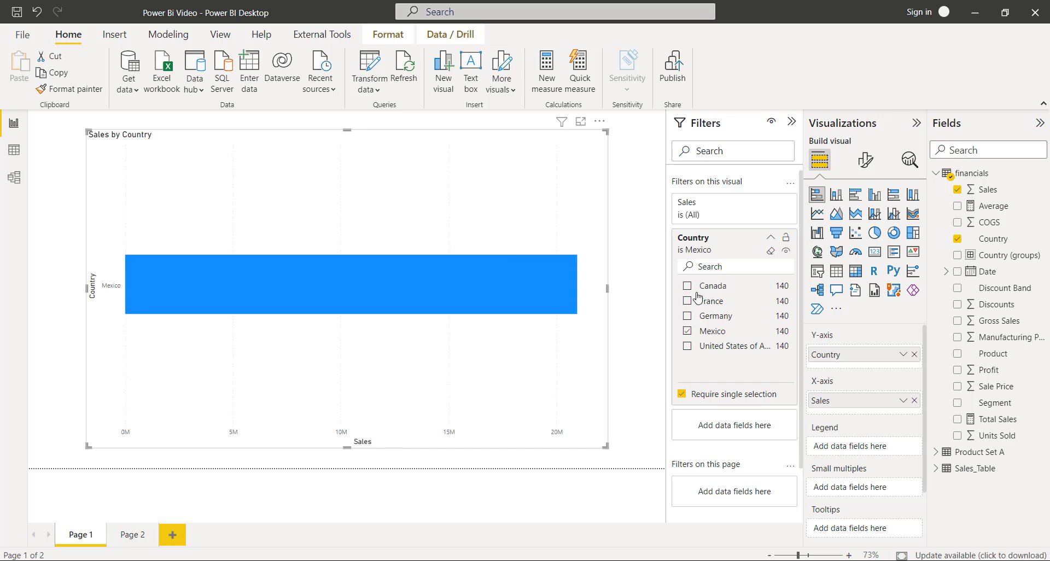
click(699, 285)
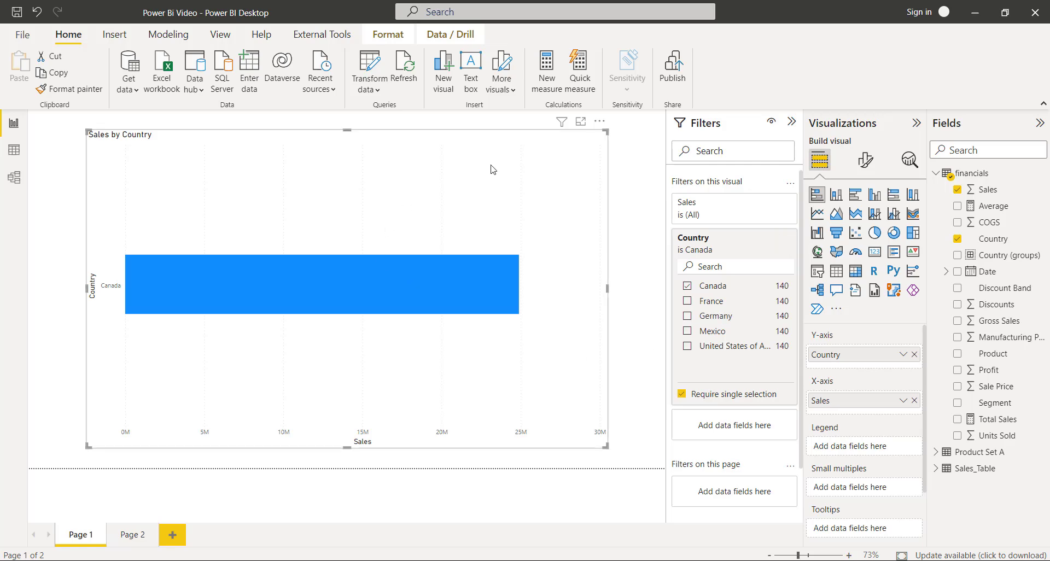
click(702, 400)
Filter the chart to France, Canada and United States of America.
click(687, 336)
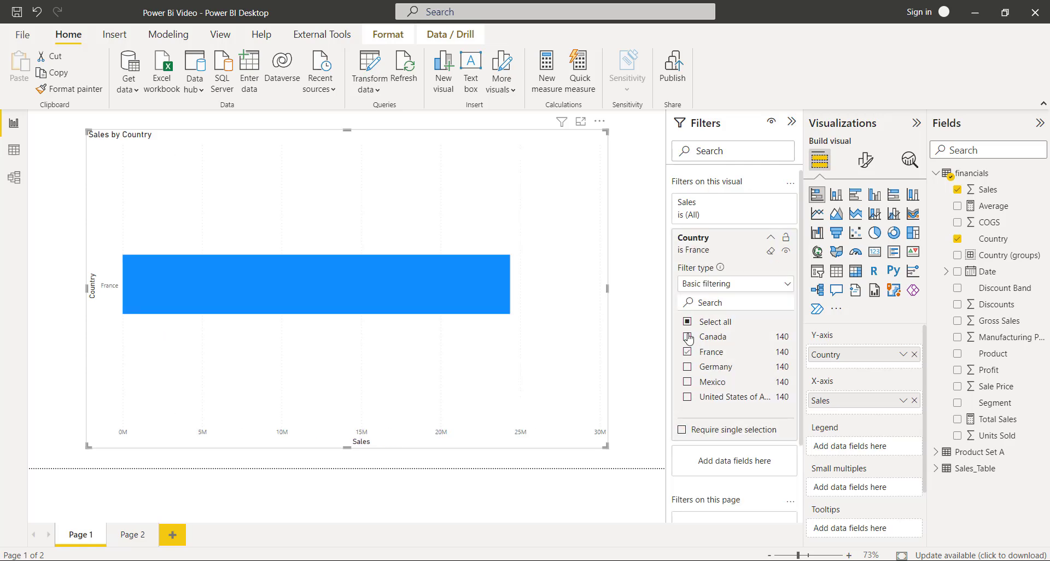
click(687, 351)
click(688, 366)
click(688, 367)
click(688, 396)
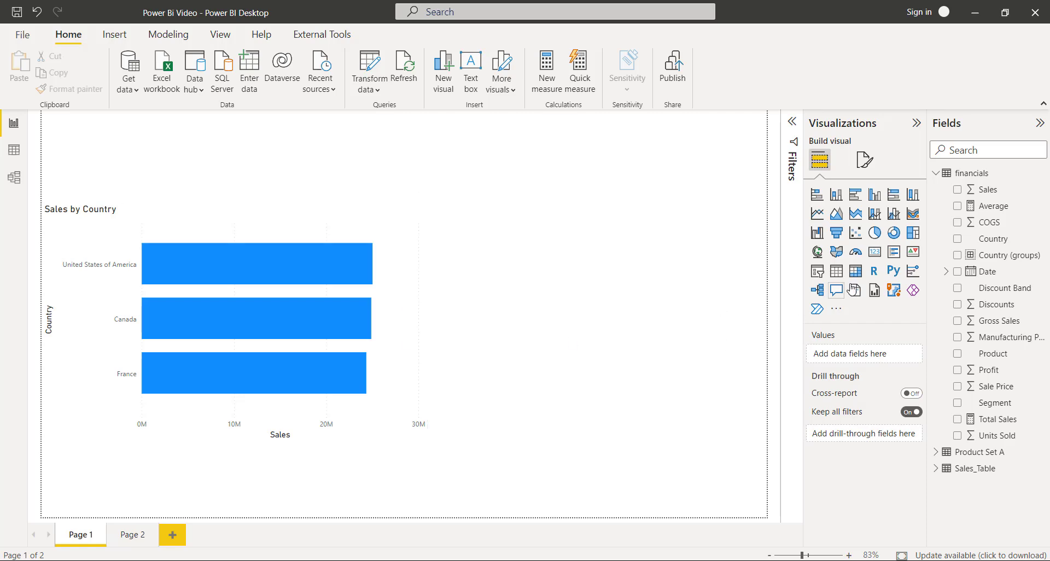
Add an enlarged table of Sales, Country, Product and Profit and show the Filters pane.
click(836, 271)
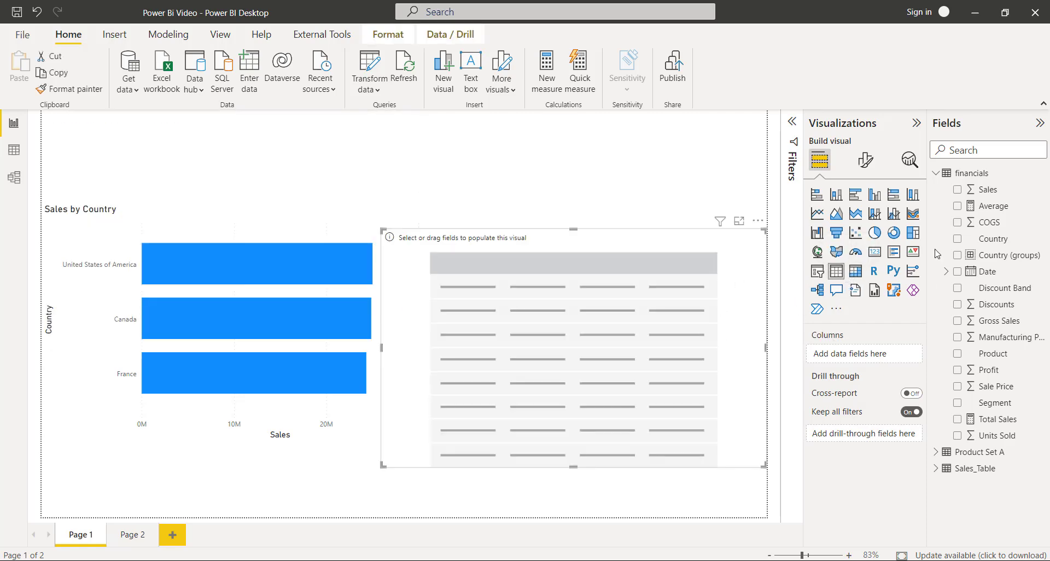
click(958, 190)
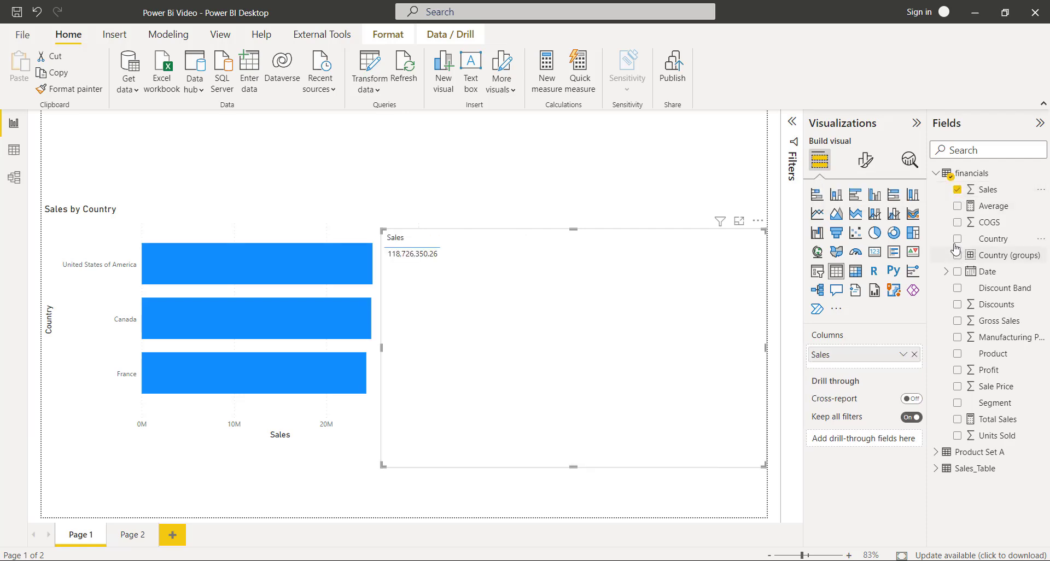
click(957, 239)
click(958, 353)
click(957, 370)
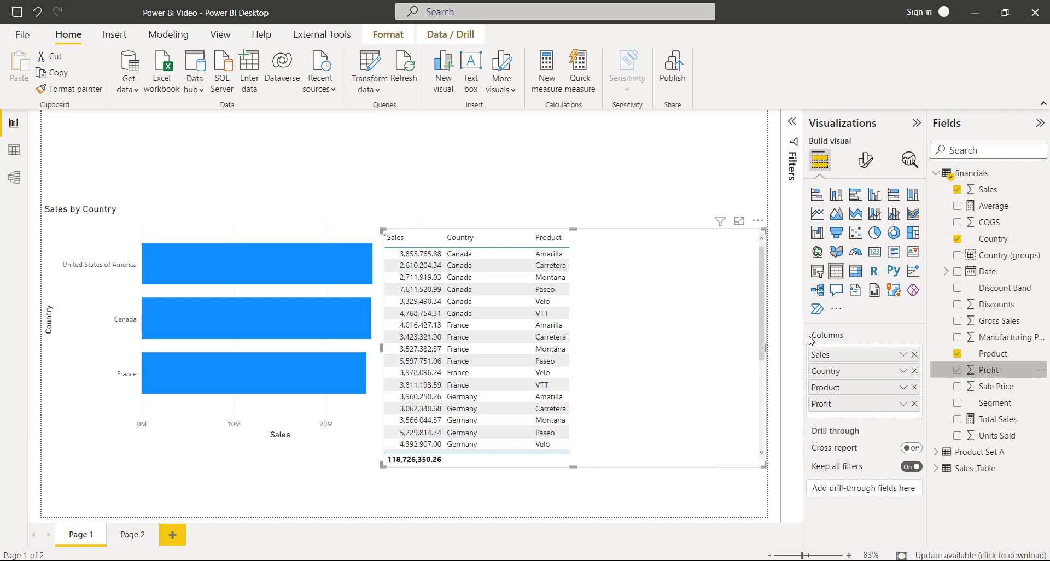
drag(382, 230, 439, 120)
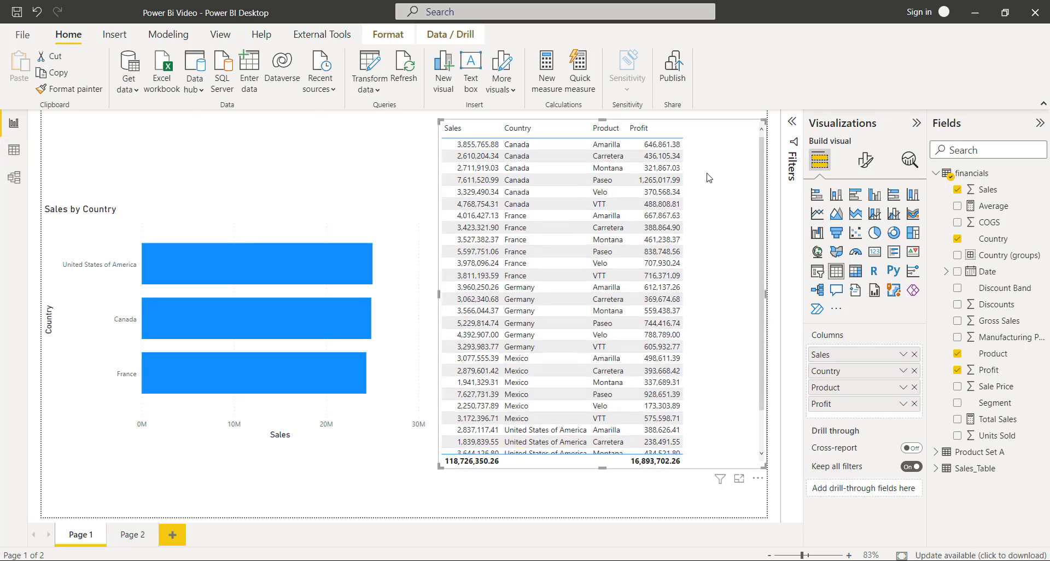
click(792, 122)
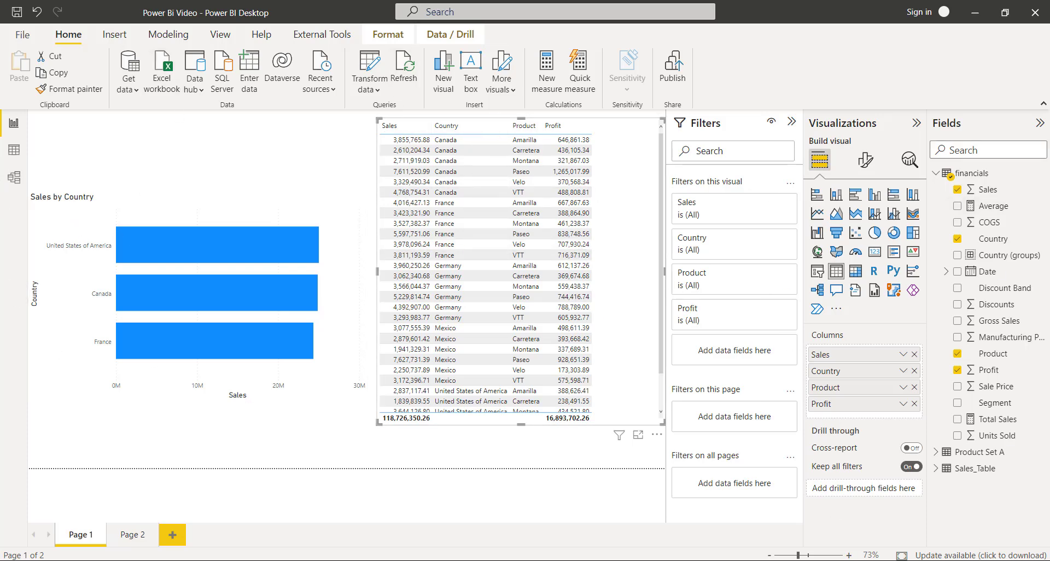
Add a Country filter on this page keeping only Canada and France.
drag(993, 239, 747, 410)
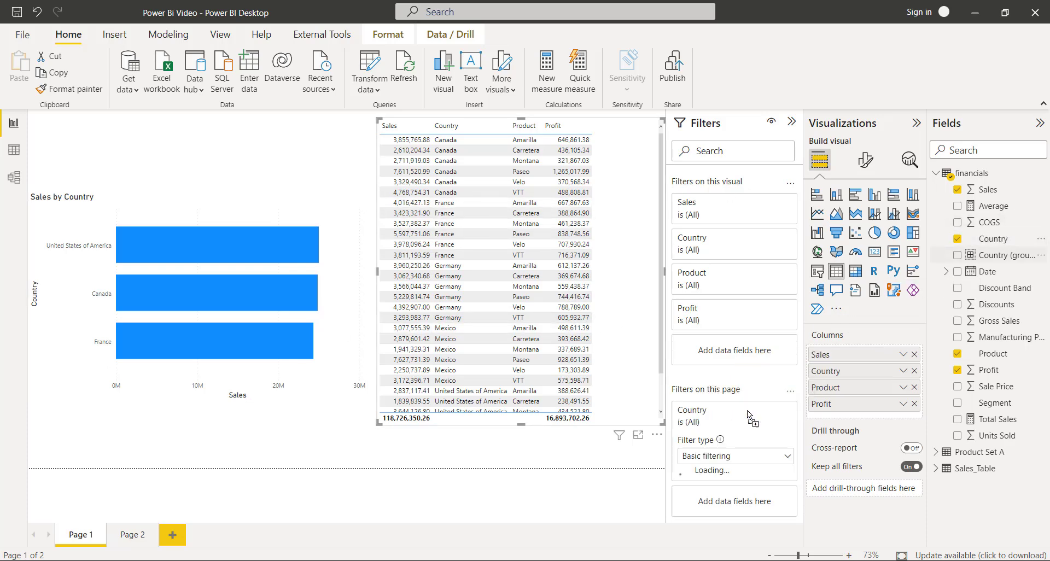
scroll(704, 225, down, 3)
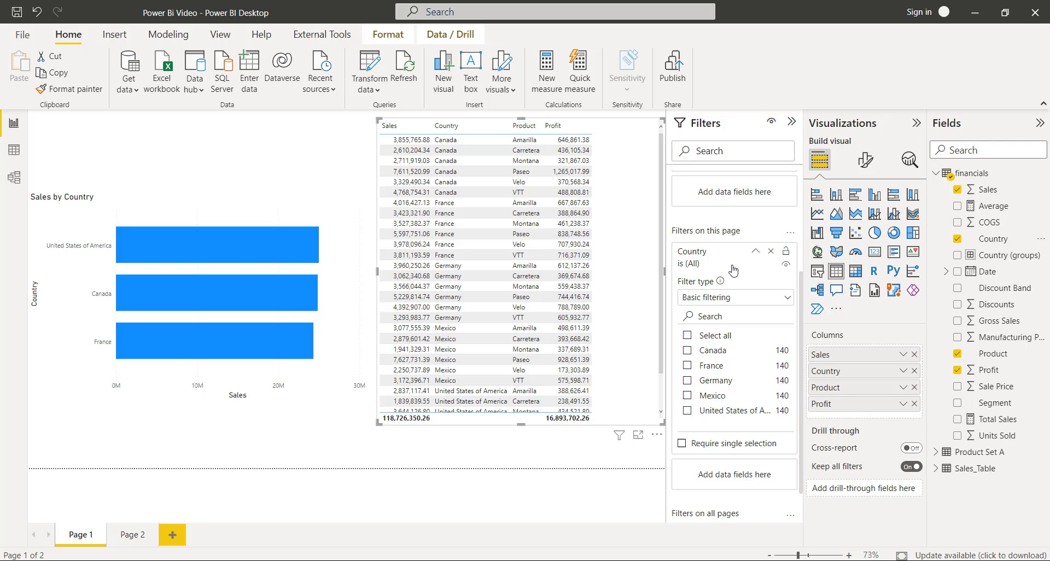
scroll(735, 257, down, 1)
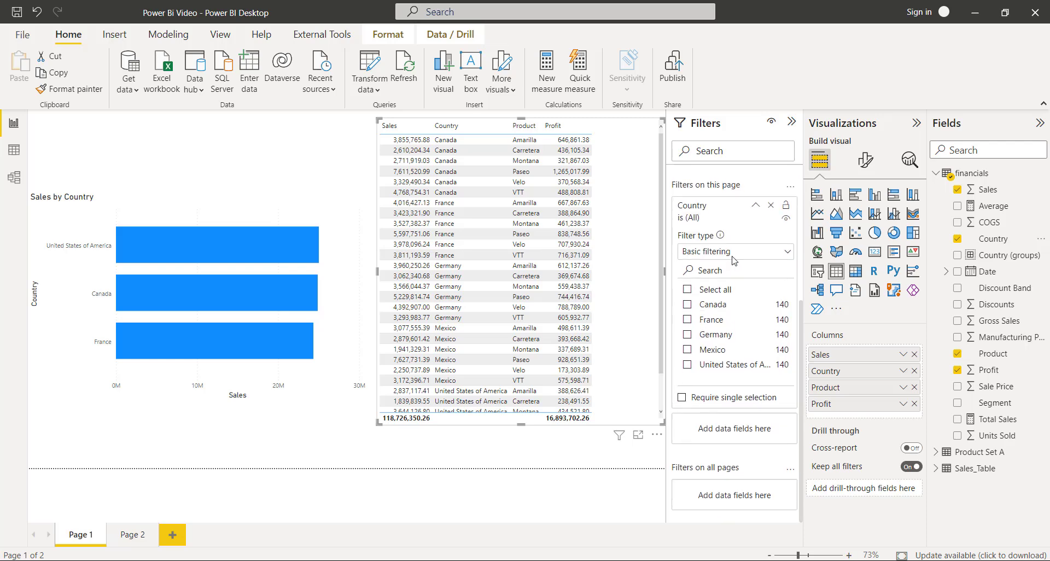
click(687, 305)
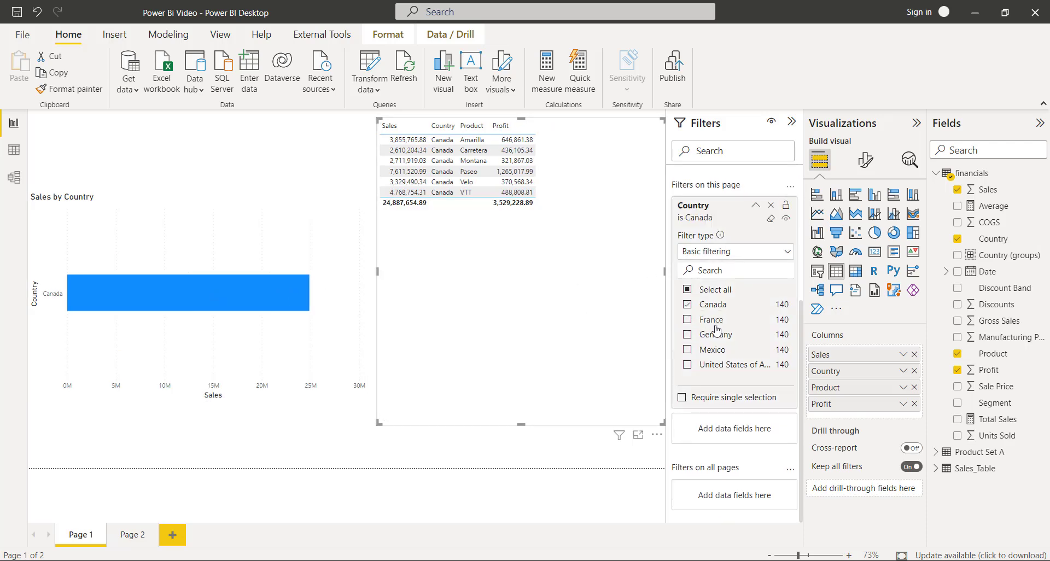
click(709, 322)
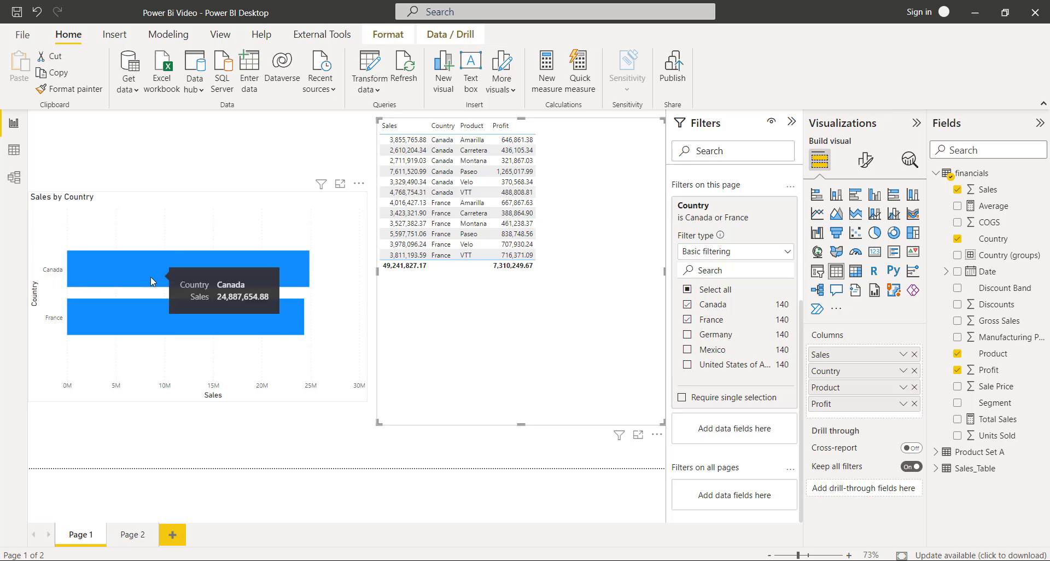
mouse_move(152, 319)
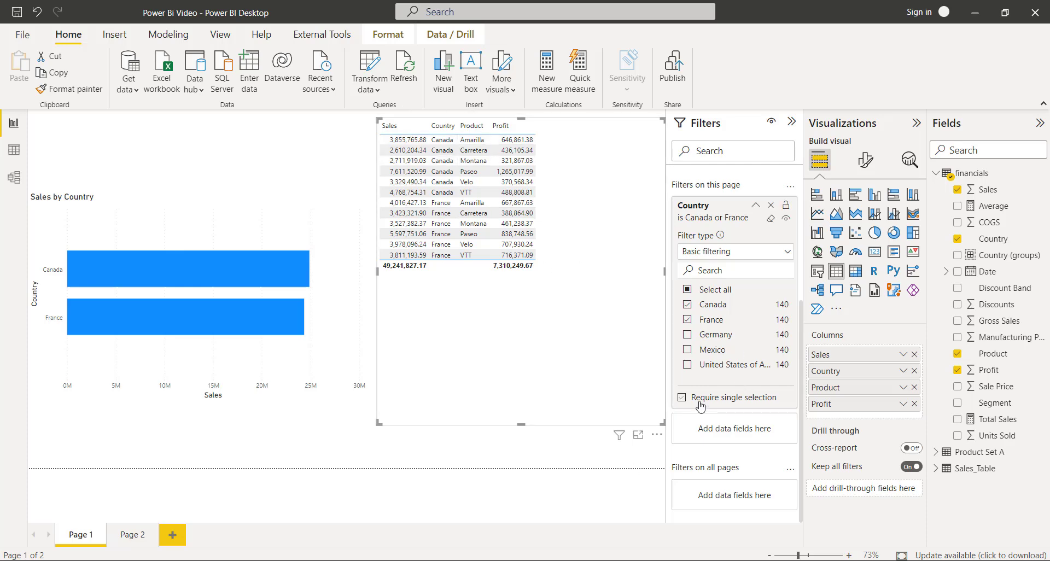
Toggle single selection on the page Country filter, try Mexico and Germany, then clear it.
click(737, 402)
click(714, 337)
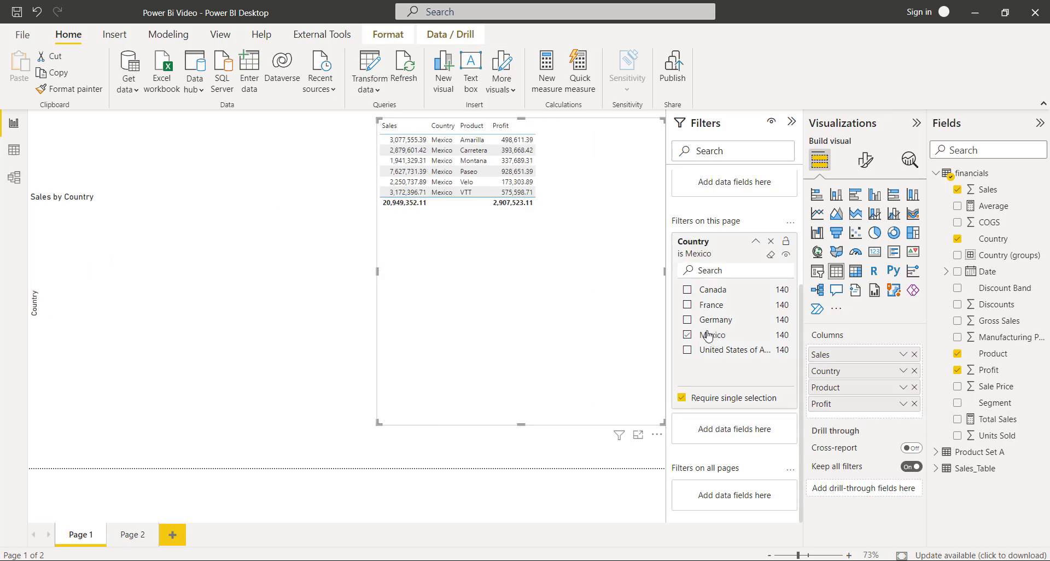
click(714, 321)
click(714, 335)
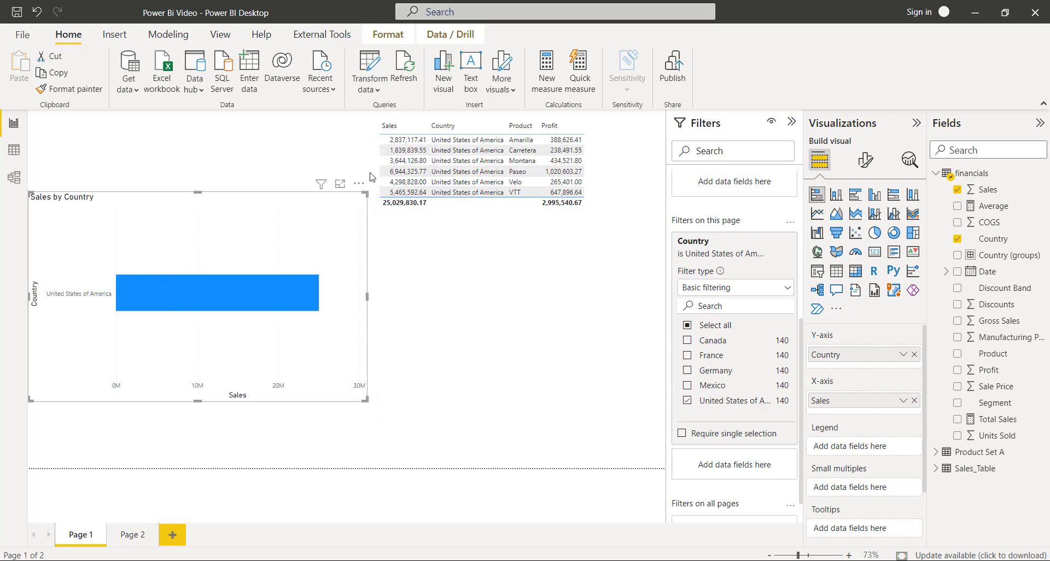
click(681, 433)
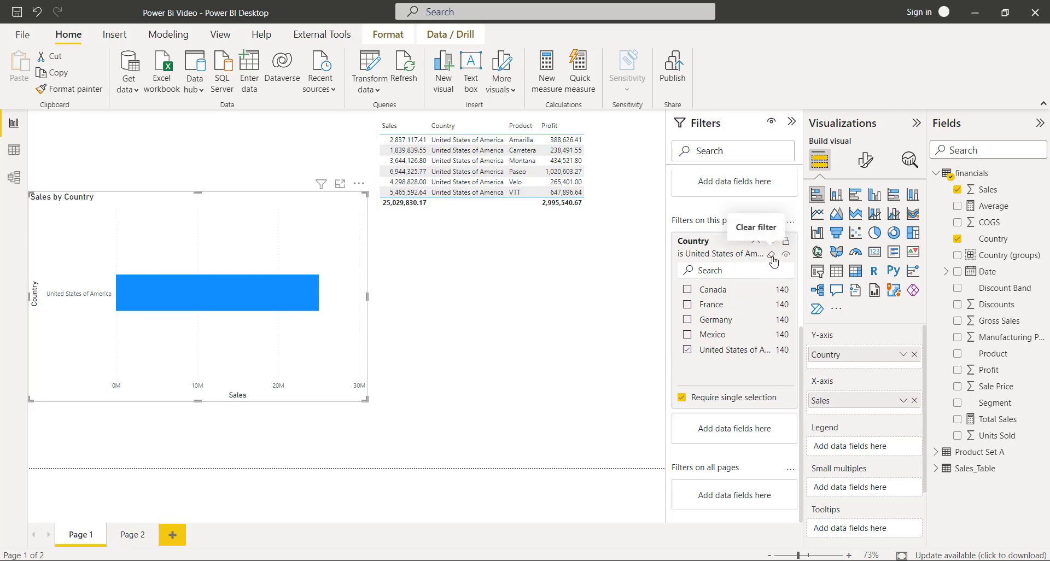
click(771, 254)
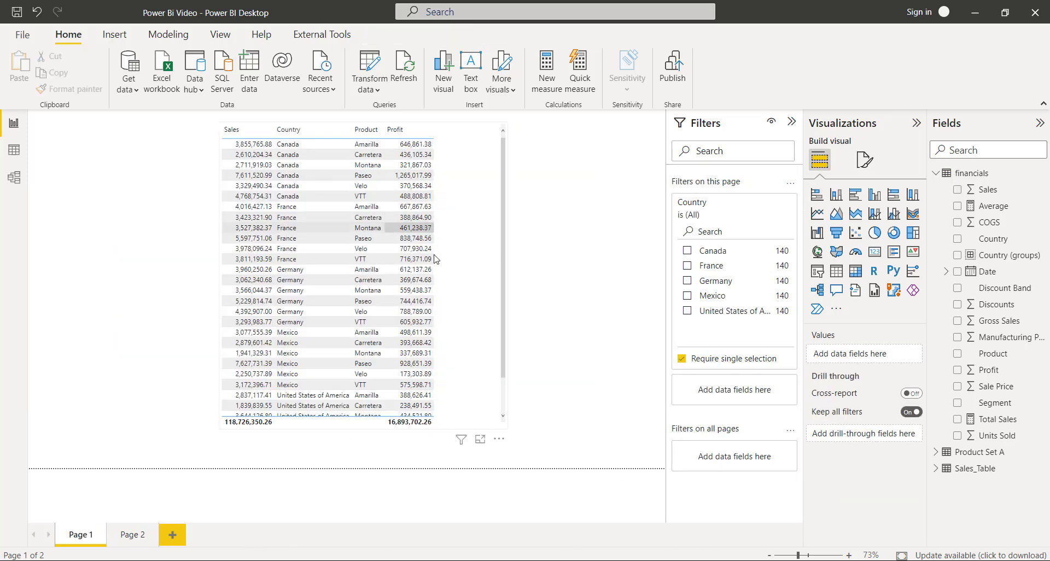
On Page 2, add an all-pages Country filter set to Germany for the chart.
click(131, 536)
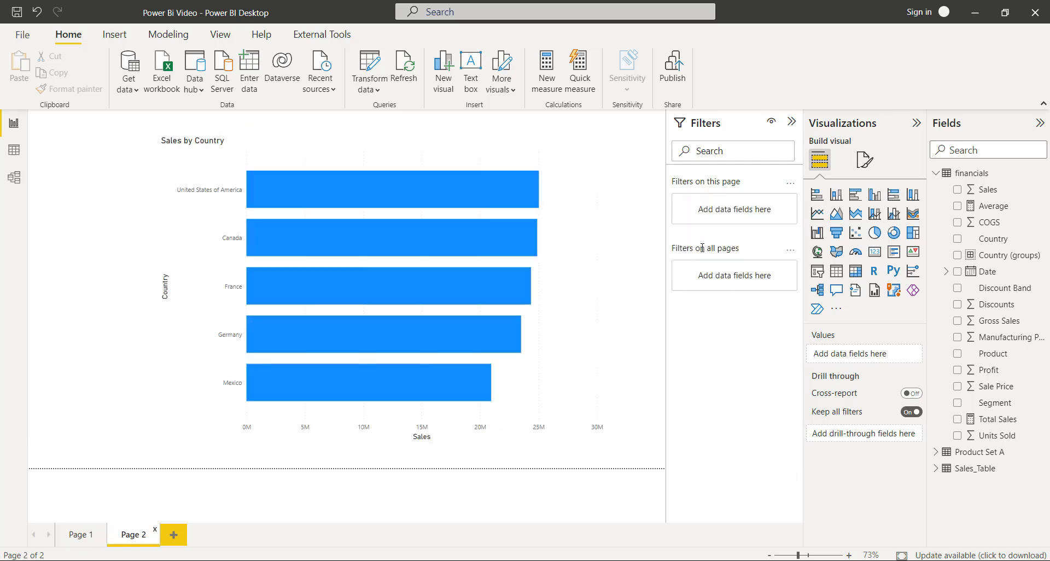
click(591, 294)
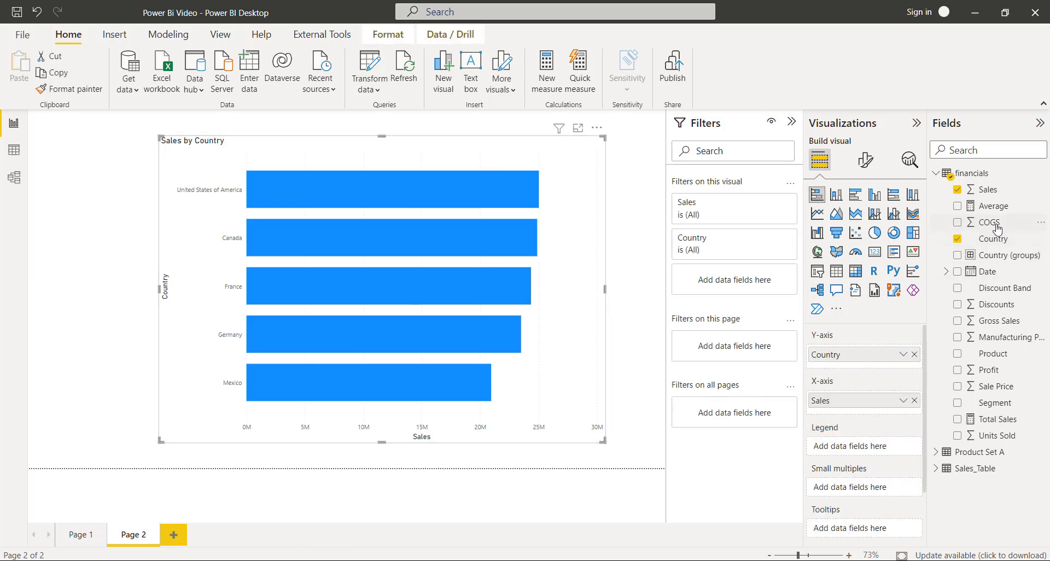
drag(984, 239, 734, 413)
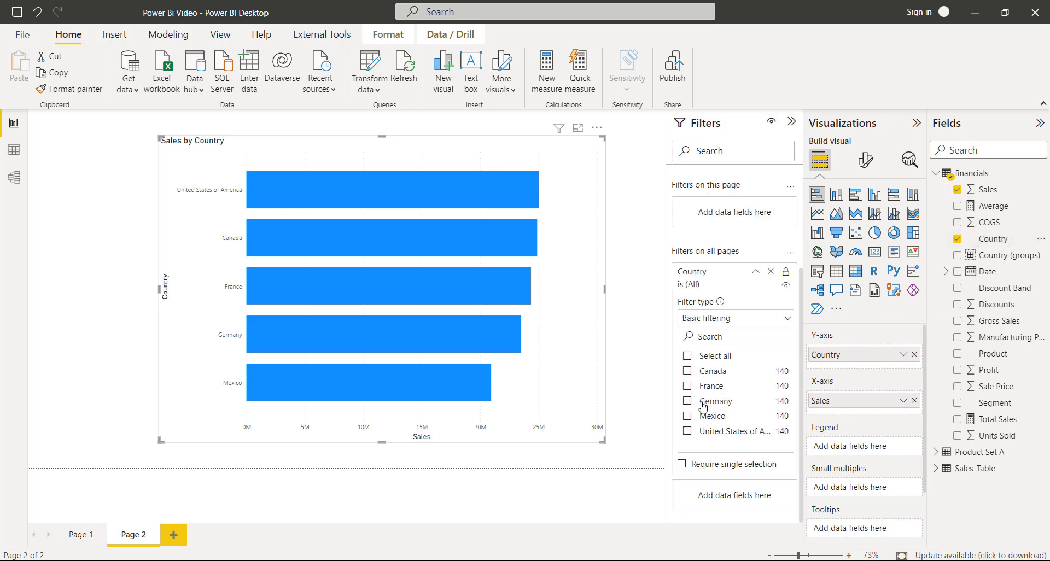
click(703, 403)
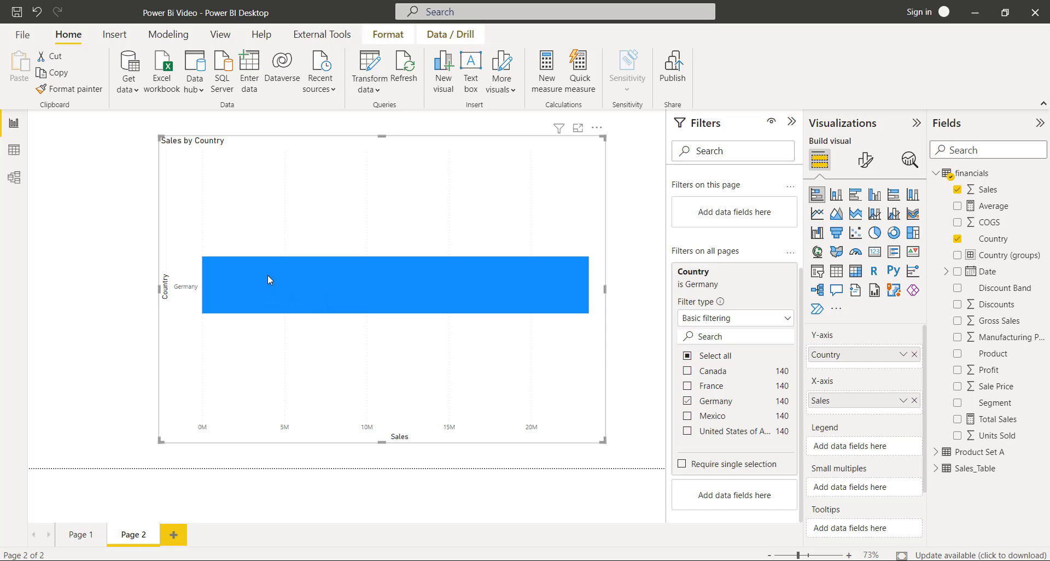
Check Page 1's table shows only Germany, then return to Page 2 and select the chart.
click(81, 535)
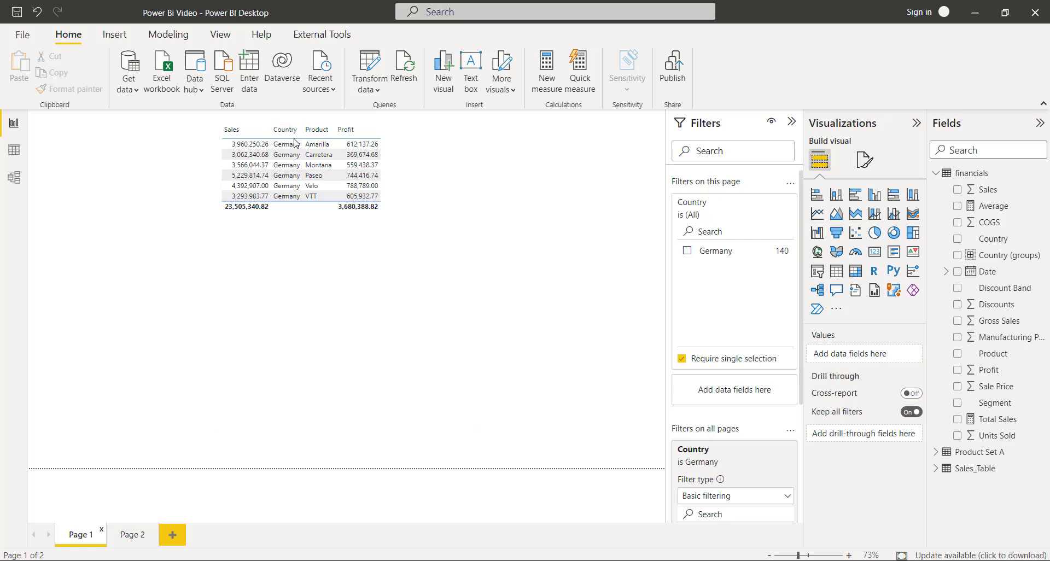
scroll(708, 362, down, 3)
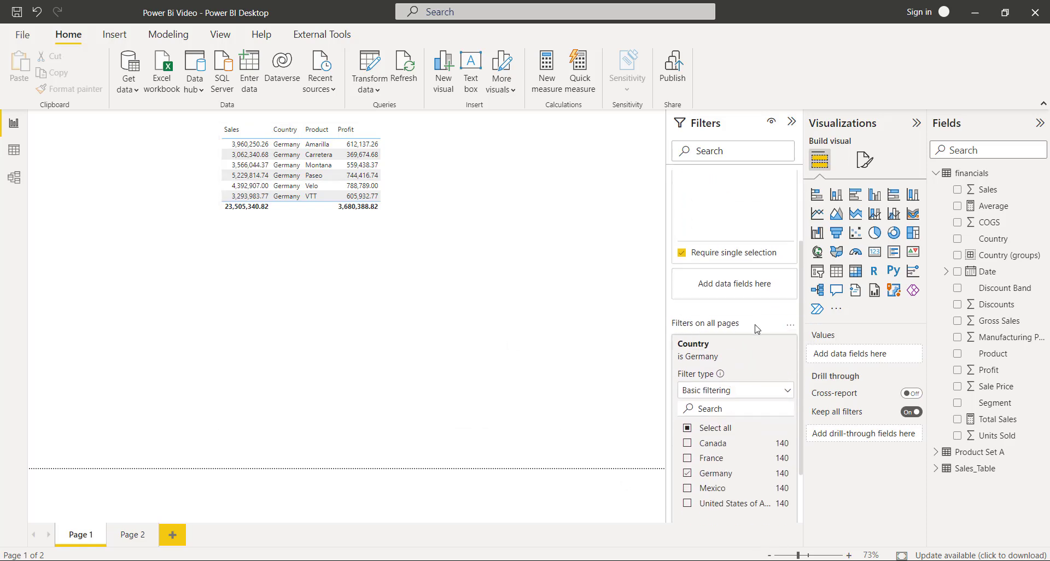
scroll(734, 328, up, 2)
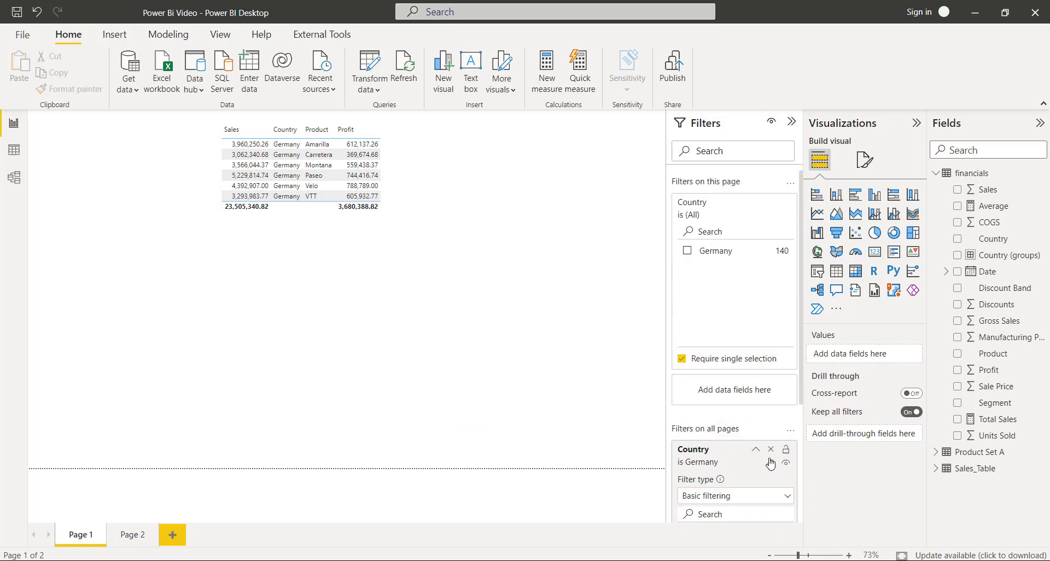
key(ctrl+Page_Down)
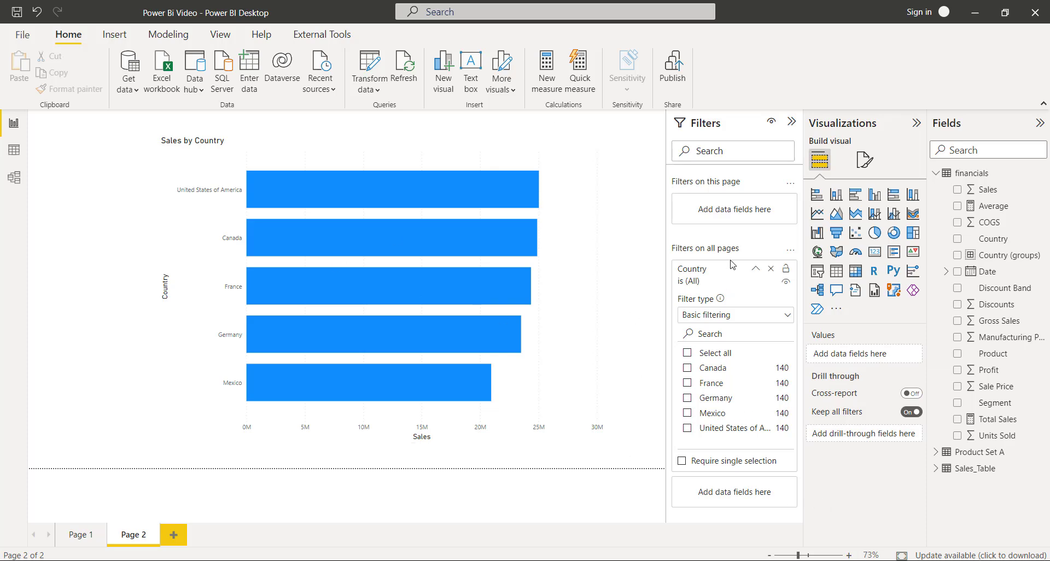
click(604, 208)
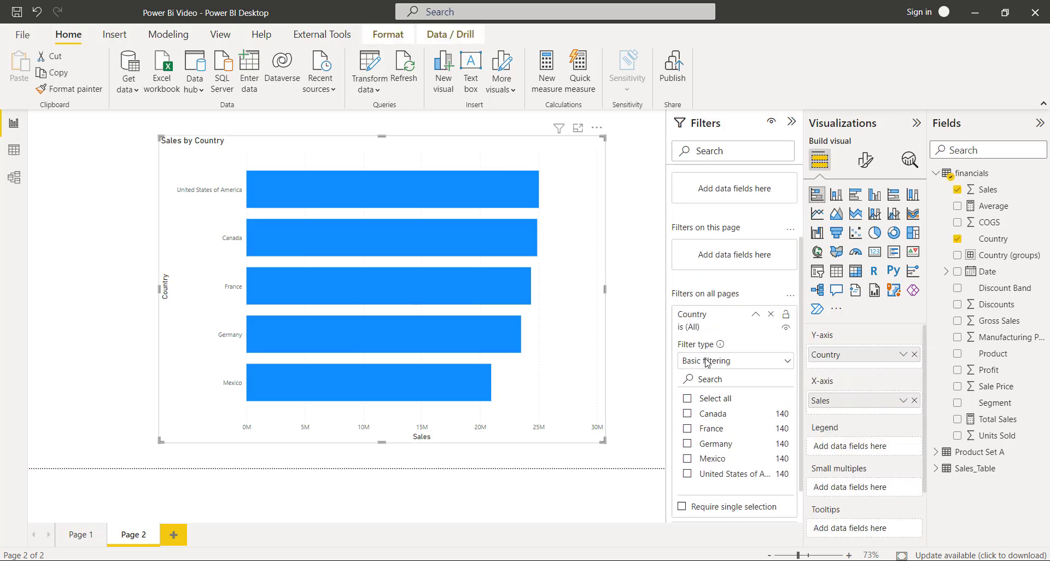